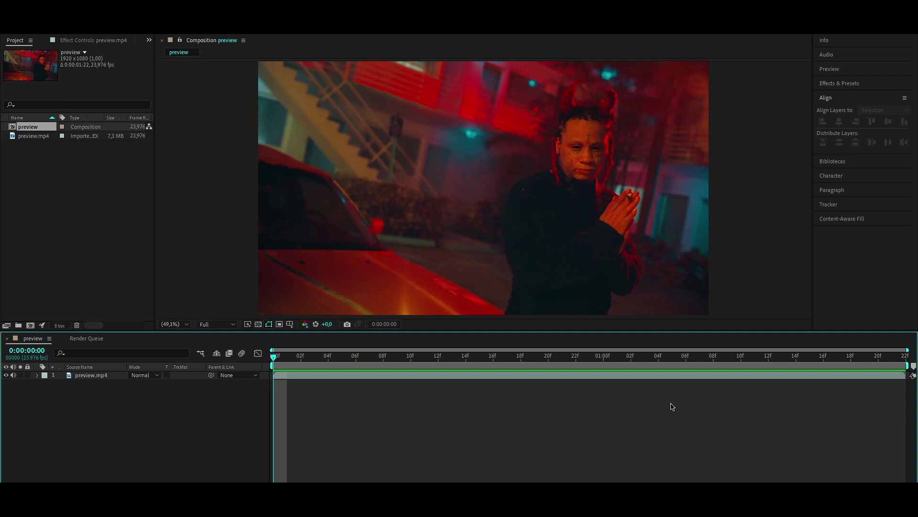
Step: Scrub through the preview.mp4 footage to review frames 12 to 17
drag(589, 356, 272, 357)
click(439, 356)
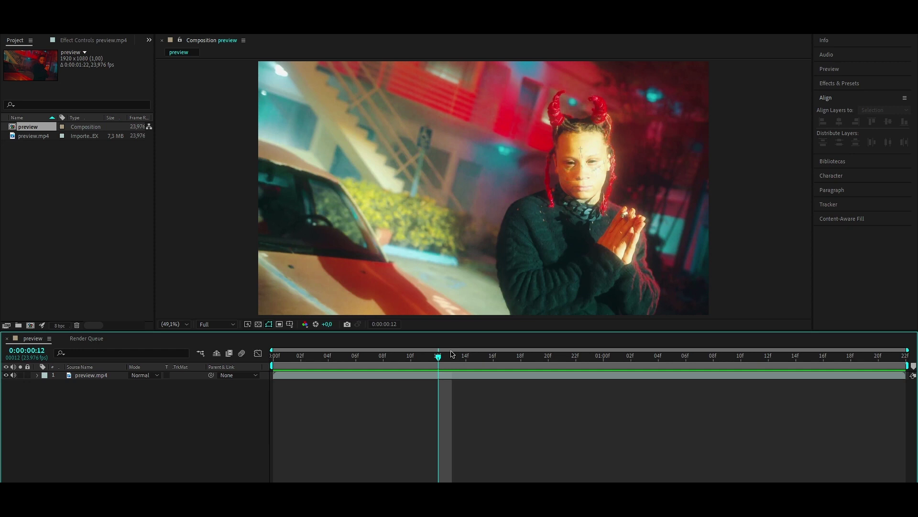
drag(452, 356, 507, 374)
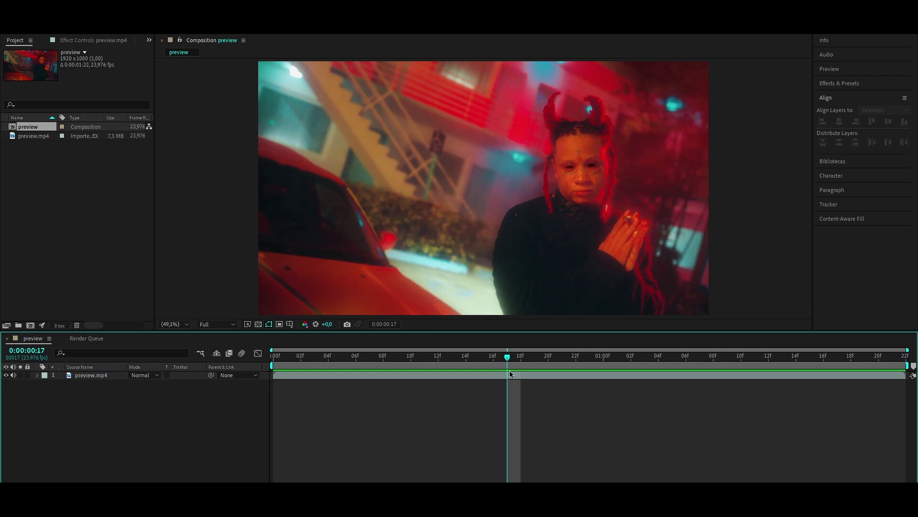
click(552, 379)
key(space)
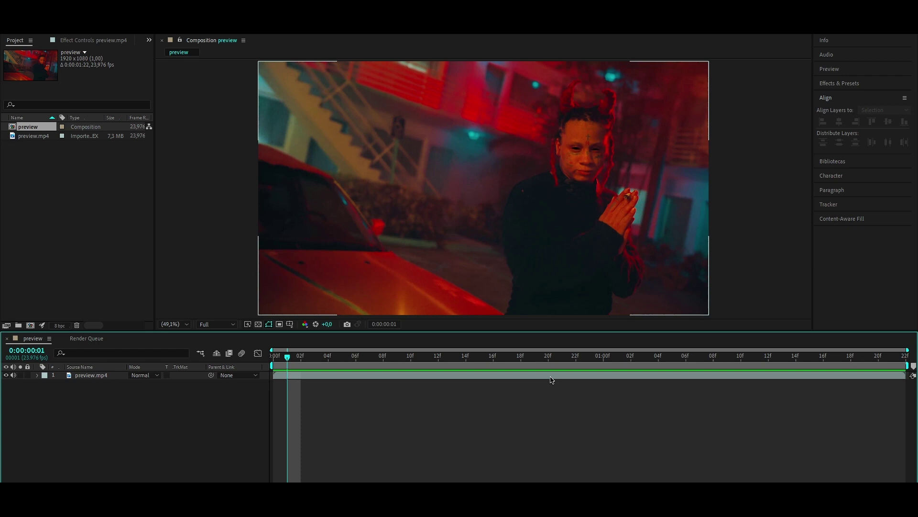
Step: From the first frame, apply and analyze the 3D Camera Tracker on preview.mp4
key(Home)
click(90, 375)
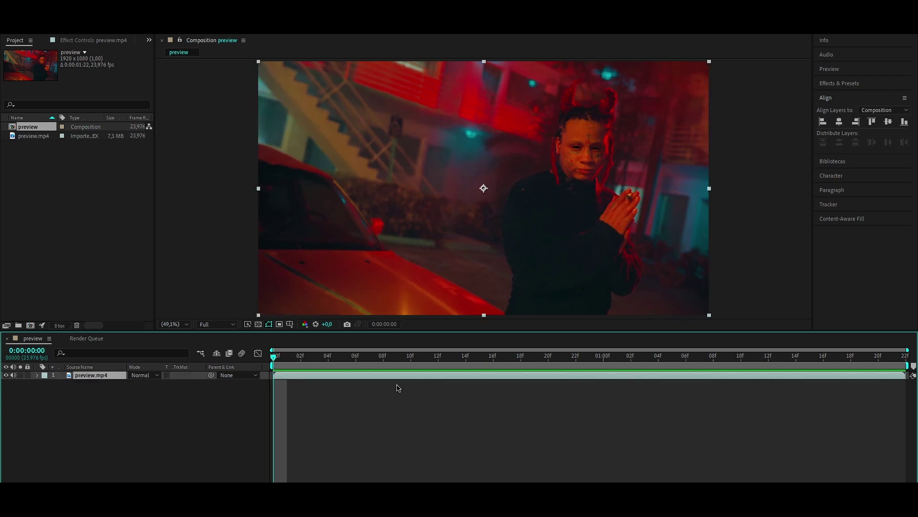
click(833, 206)
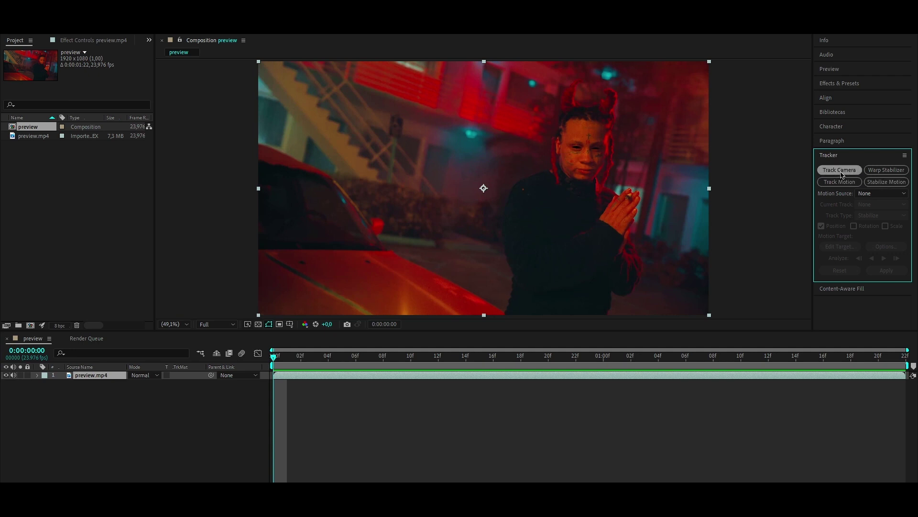
click(840, 170)
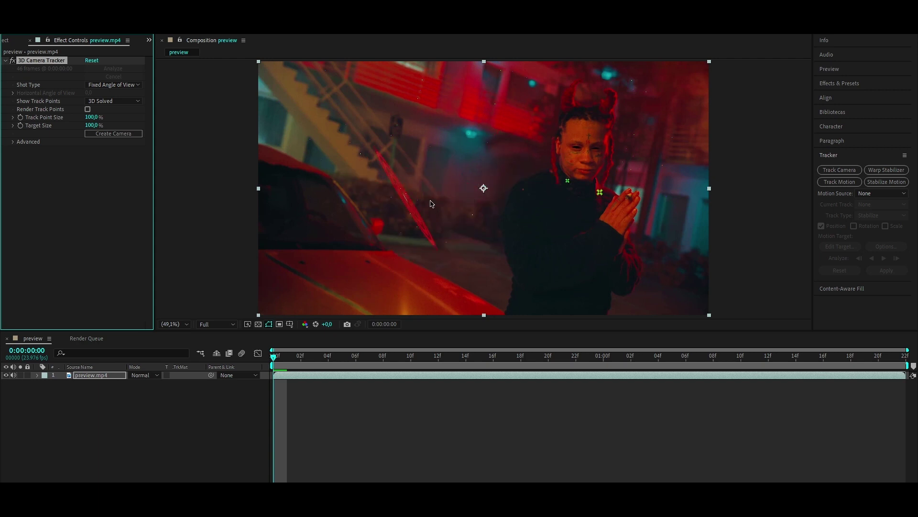
Step: Create a solid and camera at the track point left of the person
scroll(392, 180, up, 1)
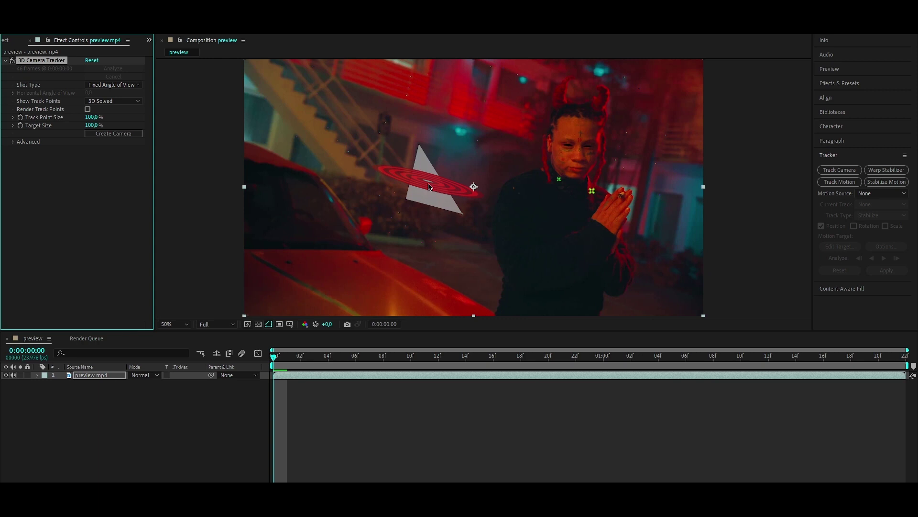
click(432, 186)
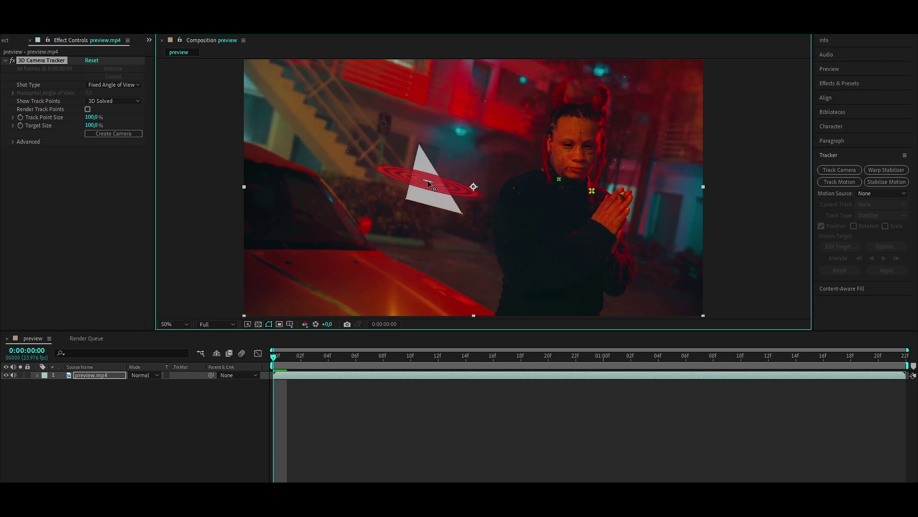
right_click(432, 185)
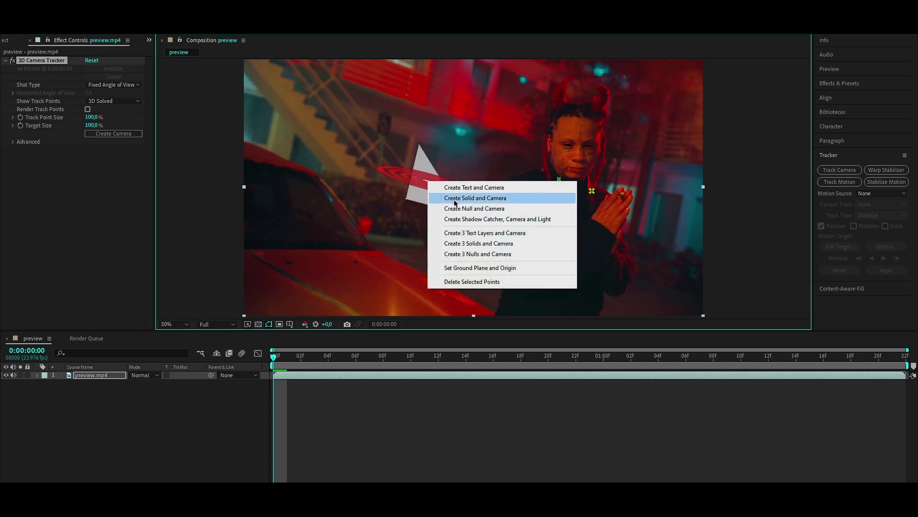
click(477, 200)
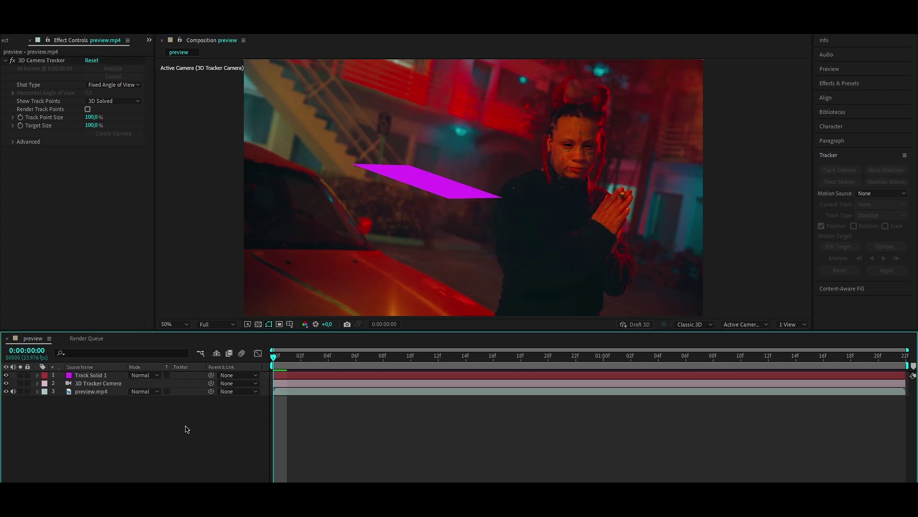
right_click(154, 430)
Step: Add a new white solid layer with its default settings
mouse_move(231, 316)
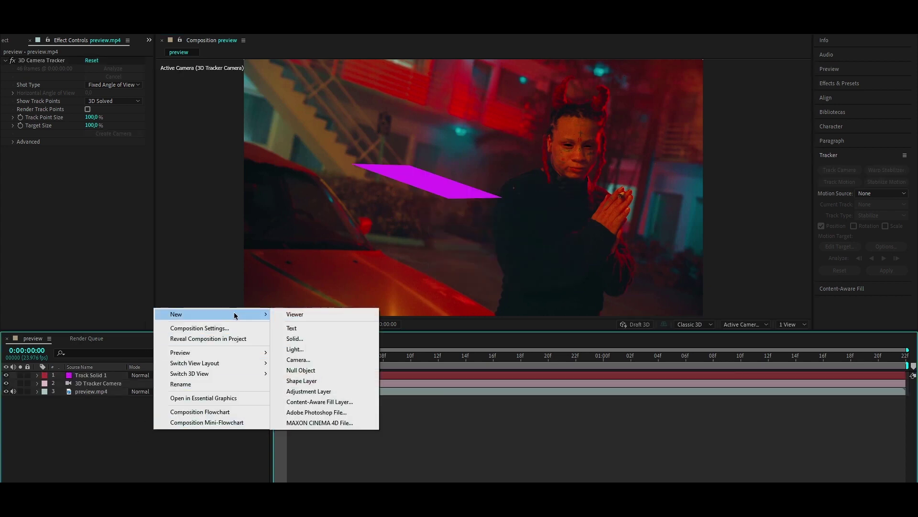
click(306, 347)
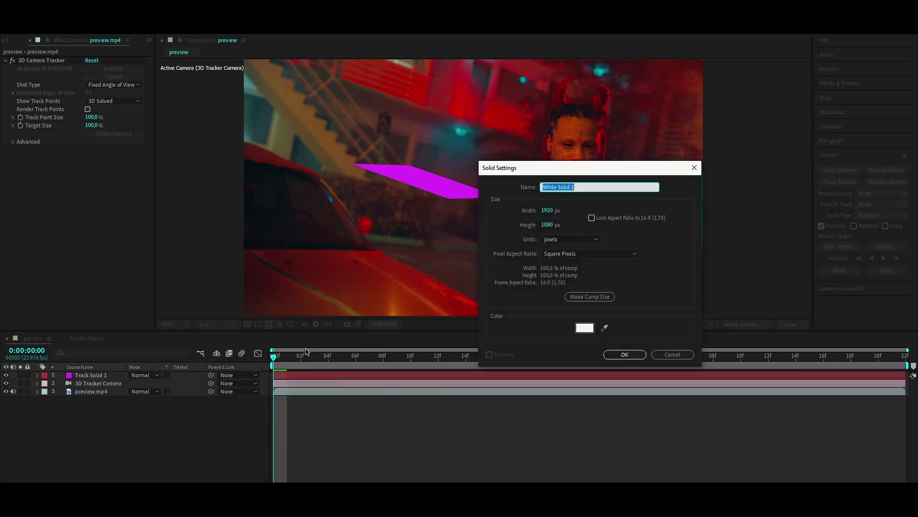
key(Return)
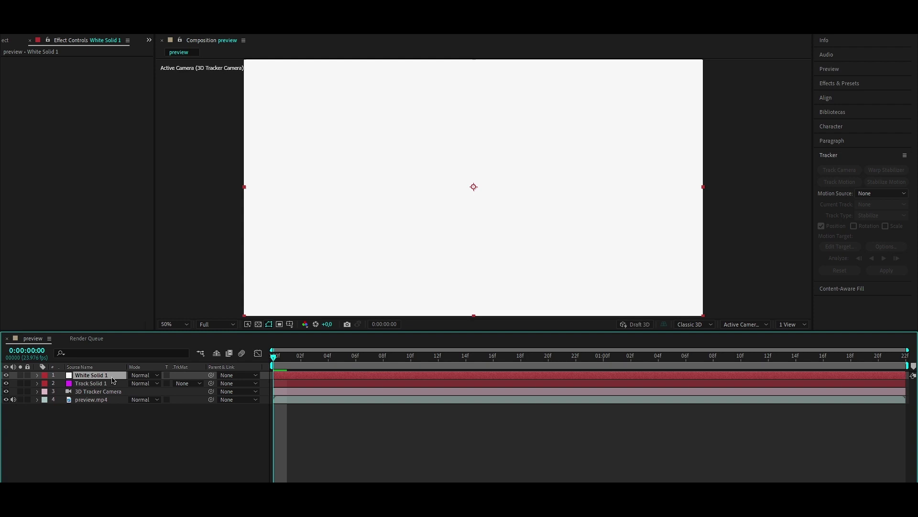
Step: Apply the Element effect to the white solid by searching 'elem'
key(ctrl+space)
text(elem)
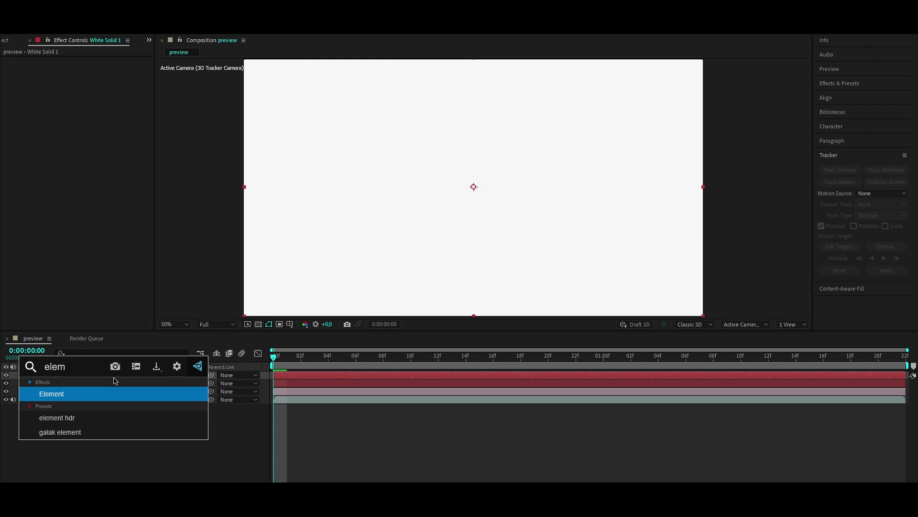
key(Return)
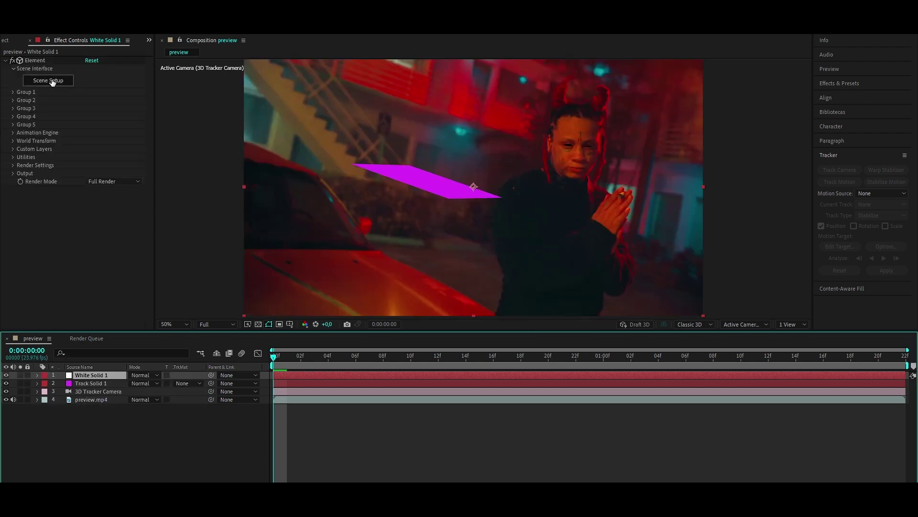
Step: Import the eyeball OBJ model in Element 3D Scene Setup and accept the scene
click(49, 82)
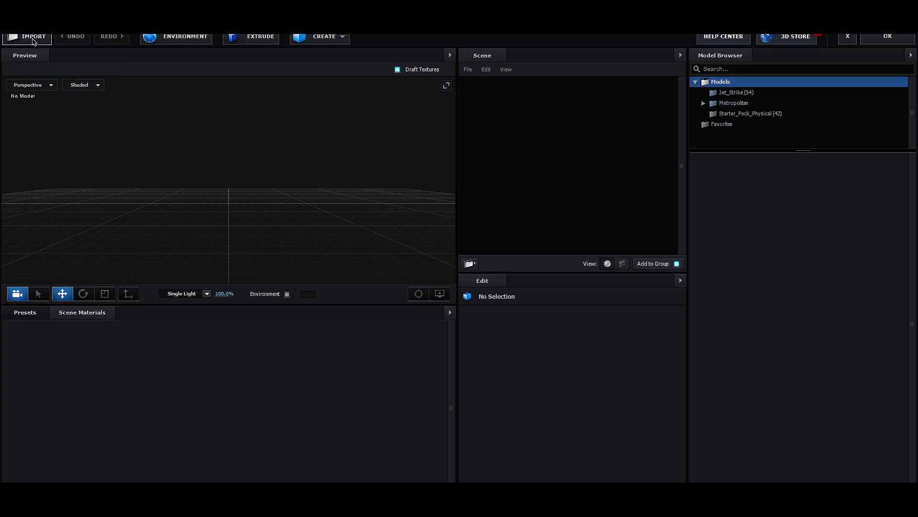
click(33, 41)
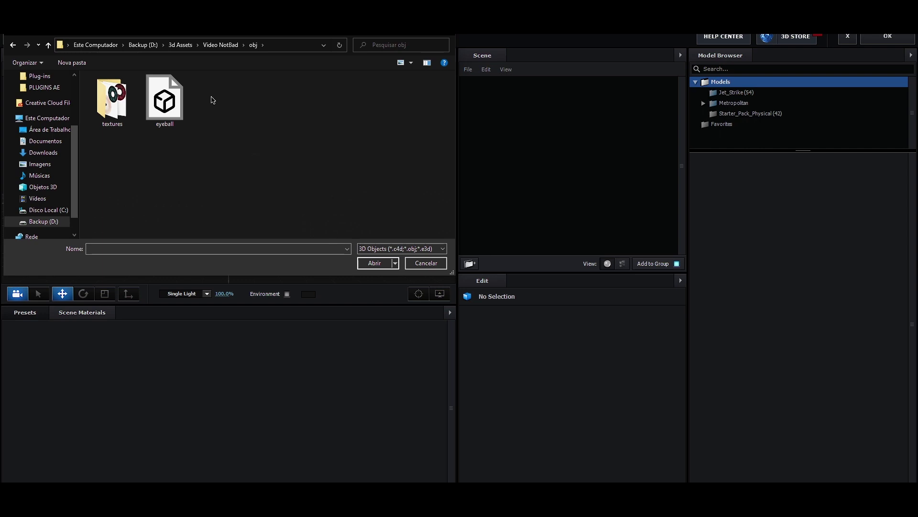
double_click(173, 107)
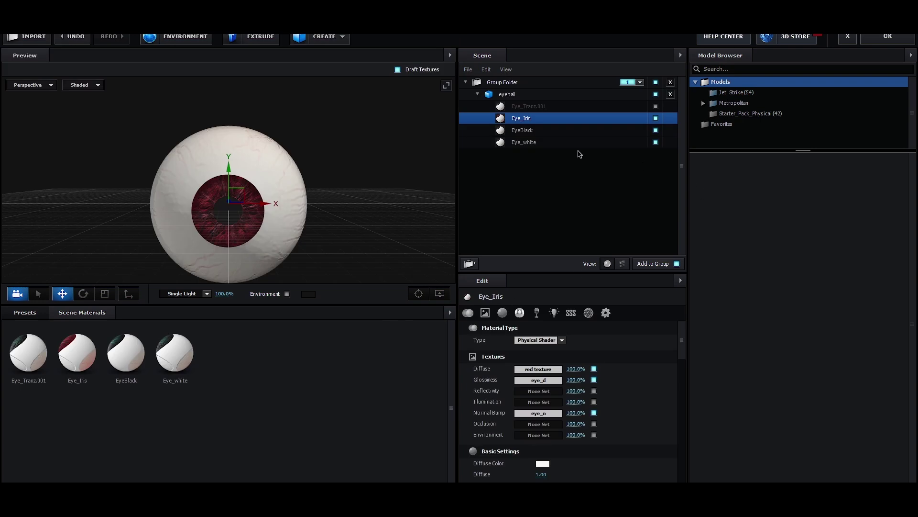
click(879, 38)
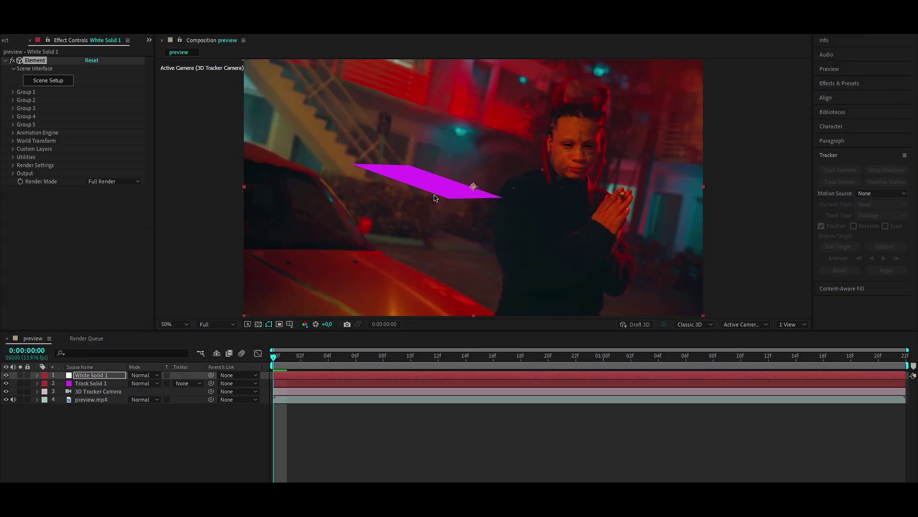
Step: Preview the comp, hide the magenta Track Solid 1 plane, and select the eyeball layer
key(space)
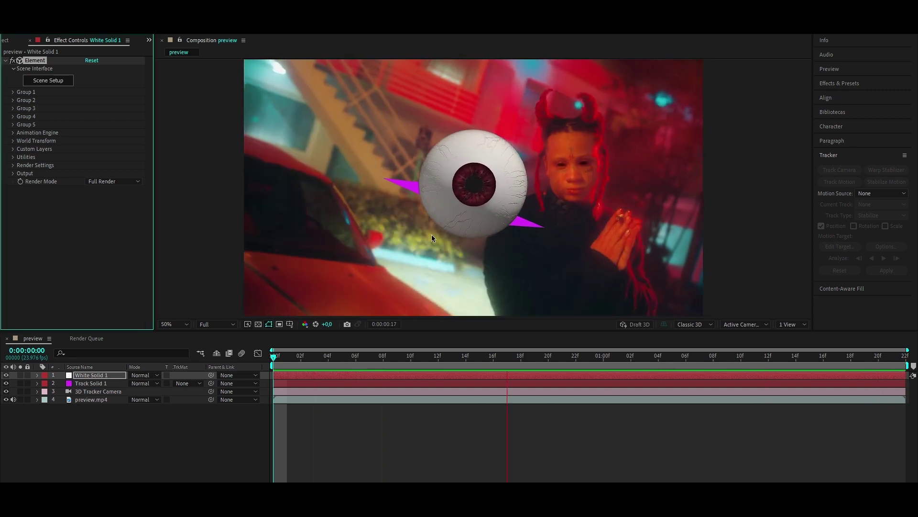
click(6, 383)
key(space)
key(space)
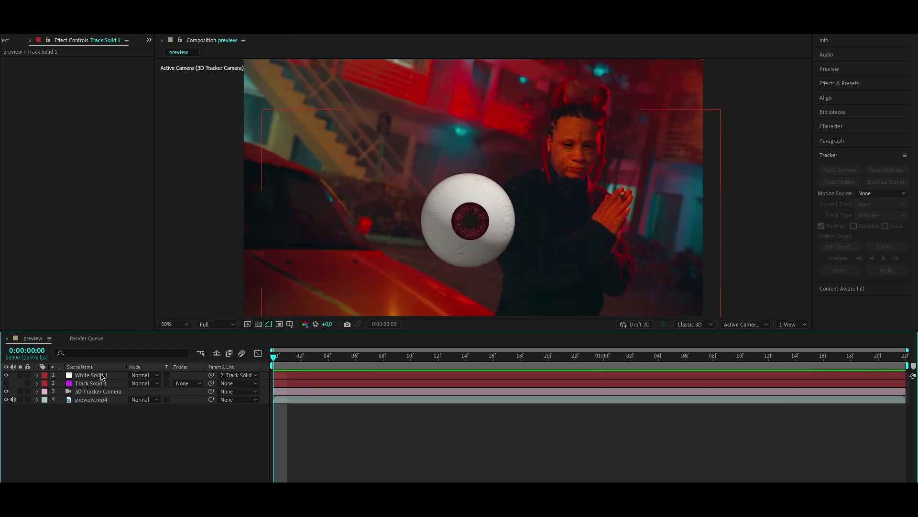
click(91, 375)
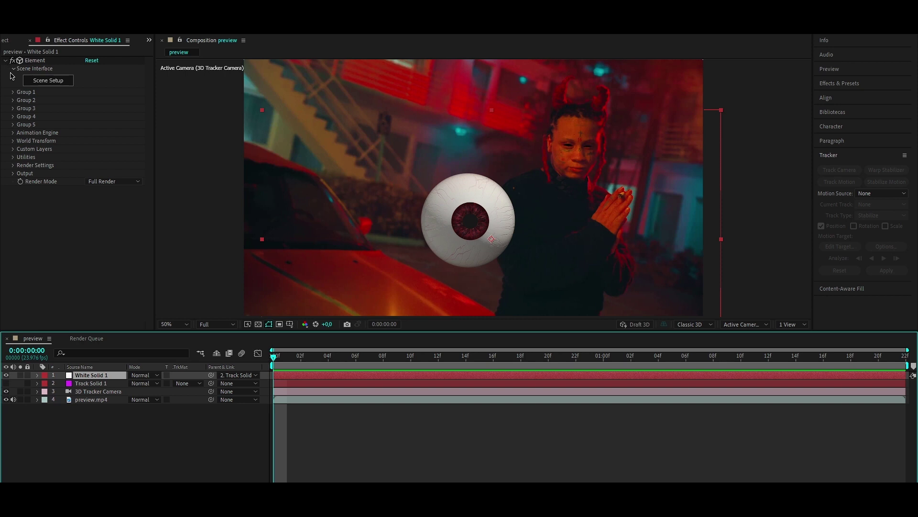
Step: In Group 1's Particle Replicator, raise the eyeball count and increase Scatter to 66.8
click(13, 93)
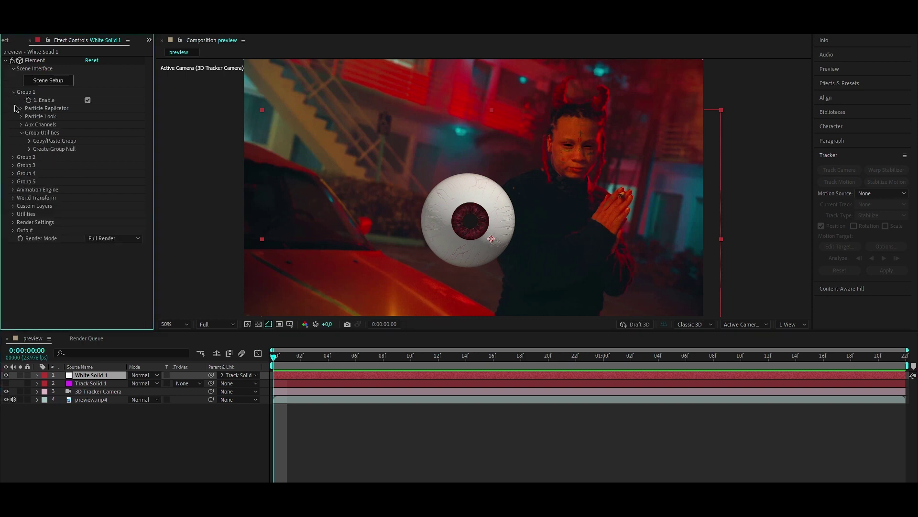
click(21, 109)
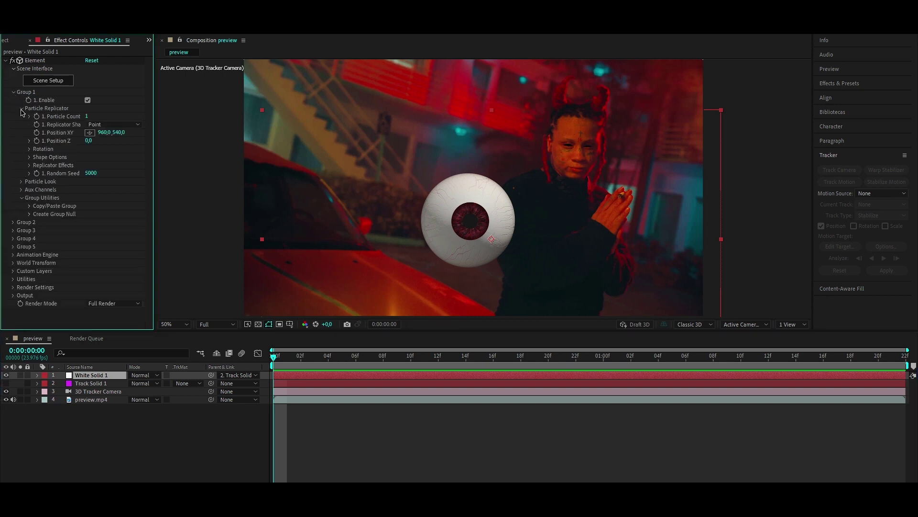
drag(88, 119, 94, 119)
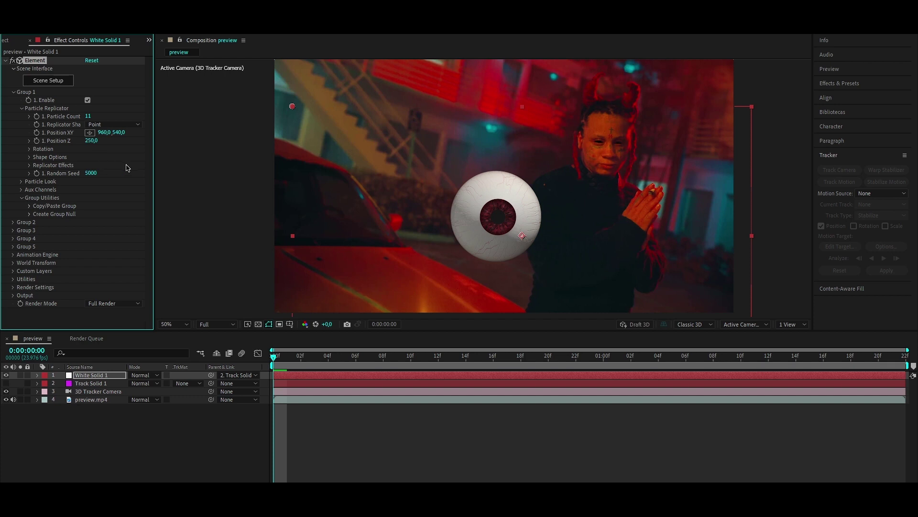
click(29, 167)
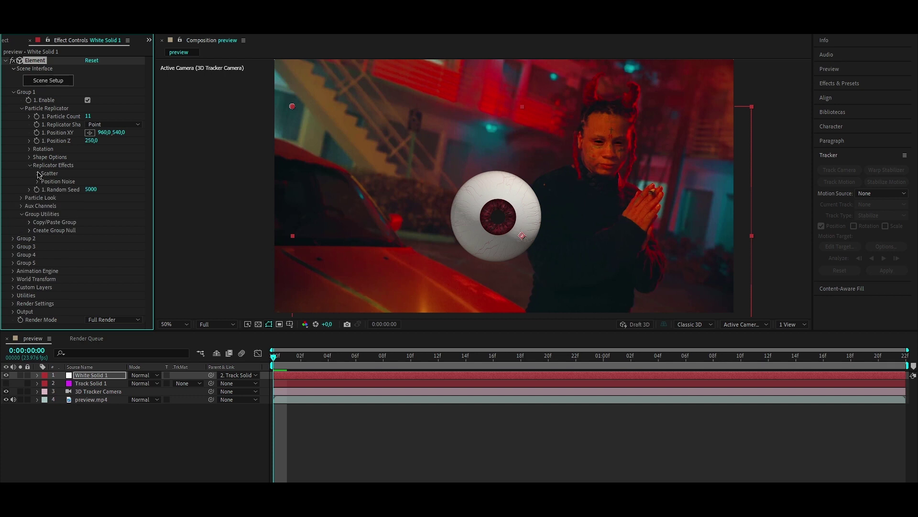
click(38, 174)
mouse_move(88, 181)
mouse_down()
mouse_move(278, 197)
mouse_move(887, 199)
mouse_move(812, 206)
mouse_up()
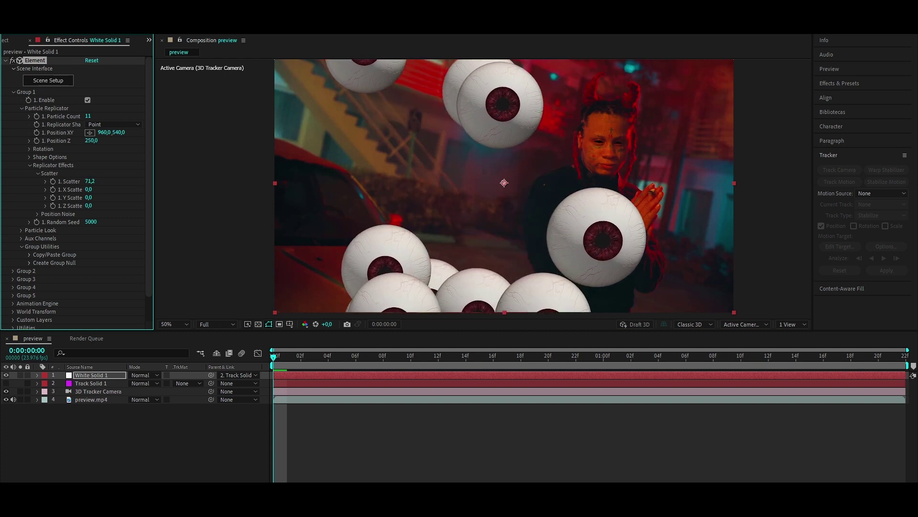
drag(812, 206, 856, 204)
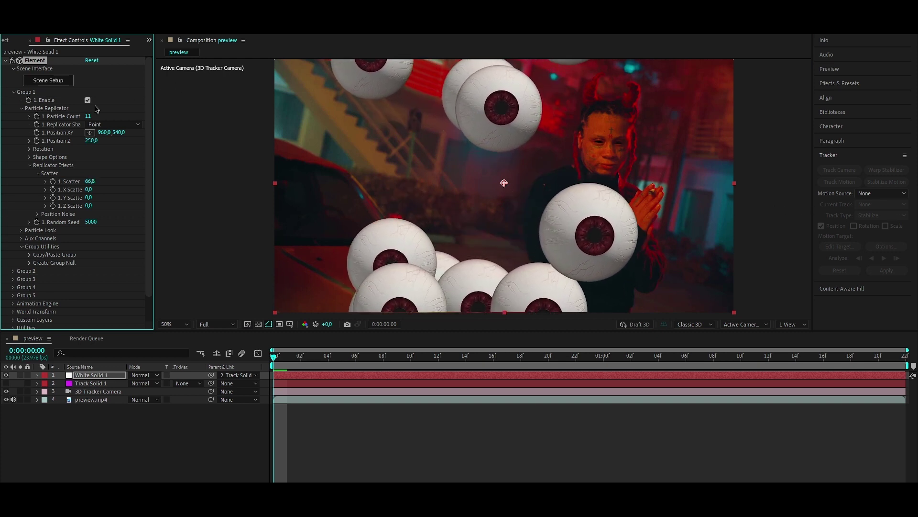
Step: Set Particle Count to 6 with X Scatter 9.6, Y Scatter 12.3, Z Scatter 157.8
drag(85, 116, 84, 117)
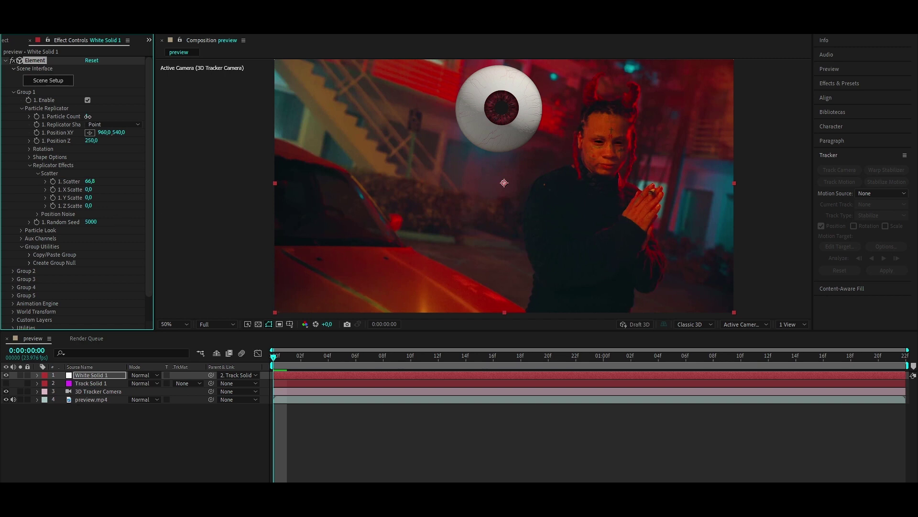
drag(86, 118, 90, 117)
mouse_move(89, 192)
mouse_down()
mouse_move(512, 211)
mouse_move(479, 221)
mouse_up()
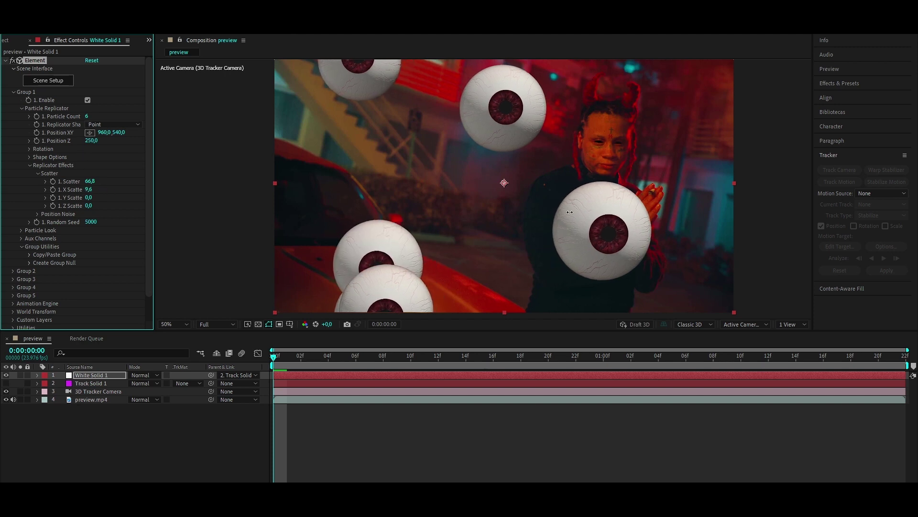
drag(88, 197, 454, 221)
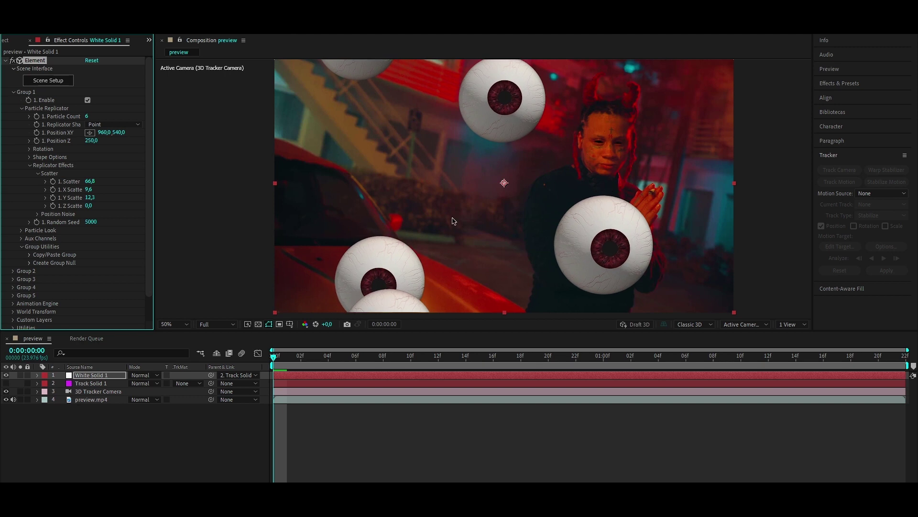
drag(90, 206, 181, 213)
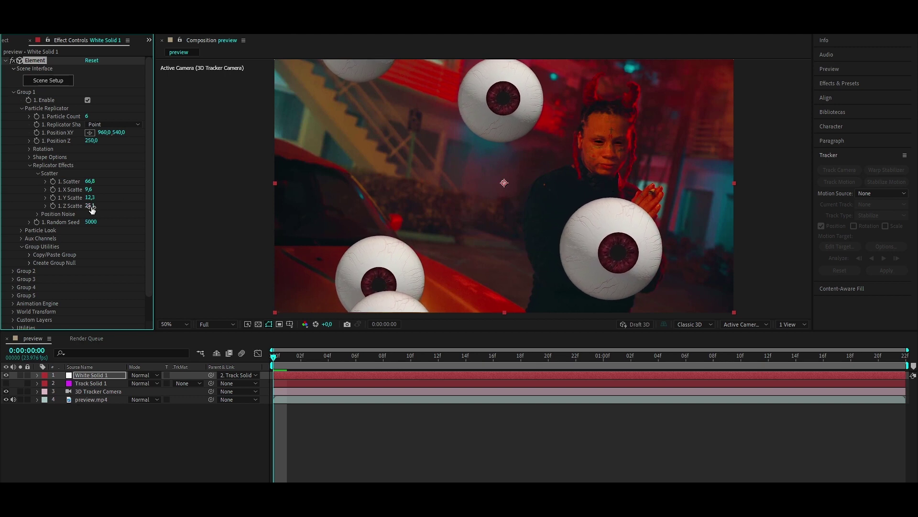
drag(89, 206, 144, 207)
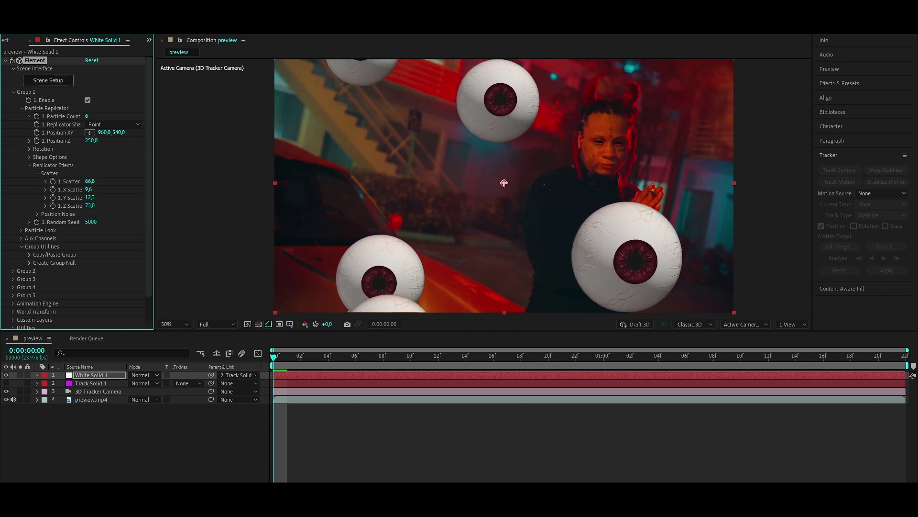
drag(90, 206, 450, 239)
drag(89, 206, 110, 264)
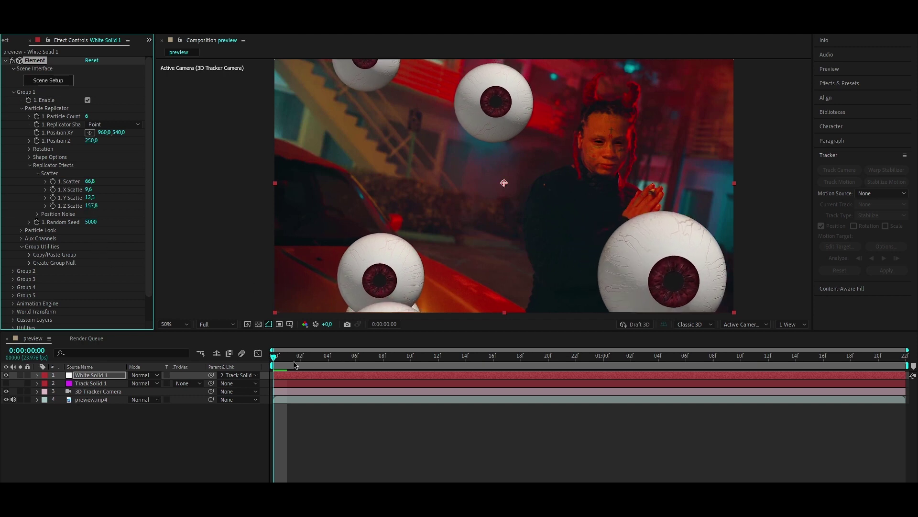
key(space)
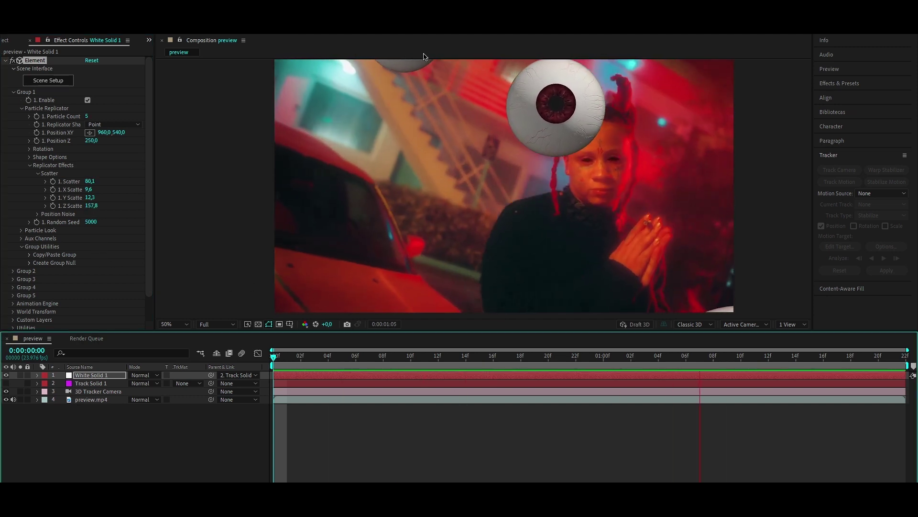
Step: Lower Scatter to 64.6, stop the preview at 0:00:01:02, and collapse Particle Replicator
drag(89, 181, 72, 182)
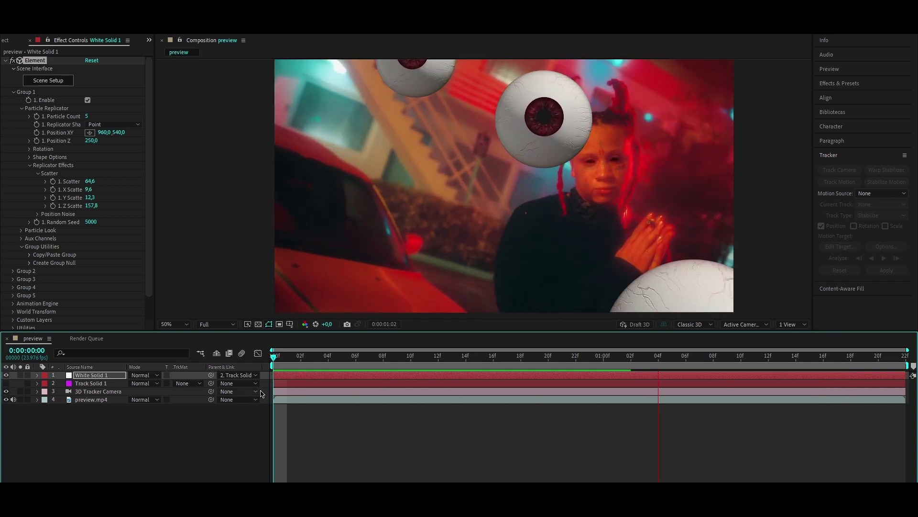
key(space)
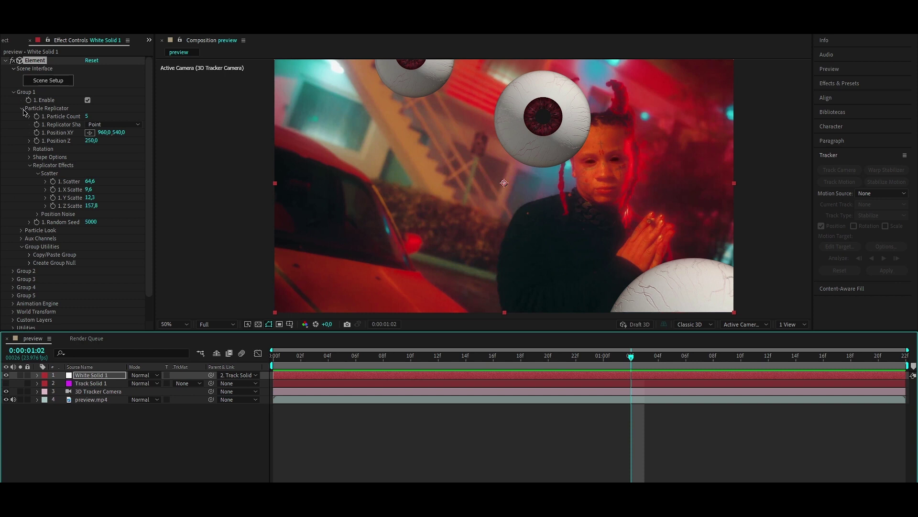
click(23, 109)
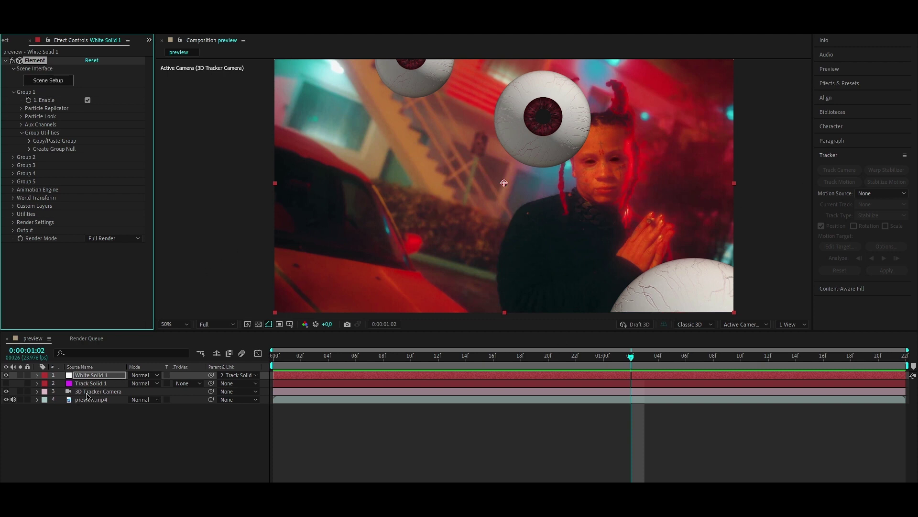
double_click(105, 392)
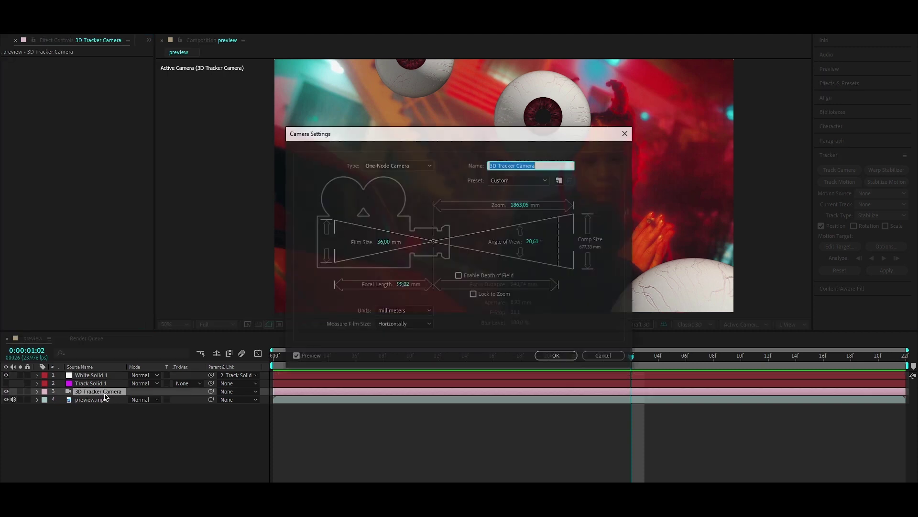
Step: Enable depth of field on the 3D Tracker Camera, then reselect White Solid 1
click(459, 276)
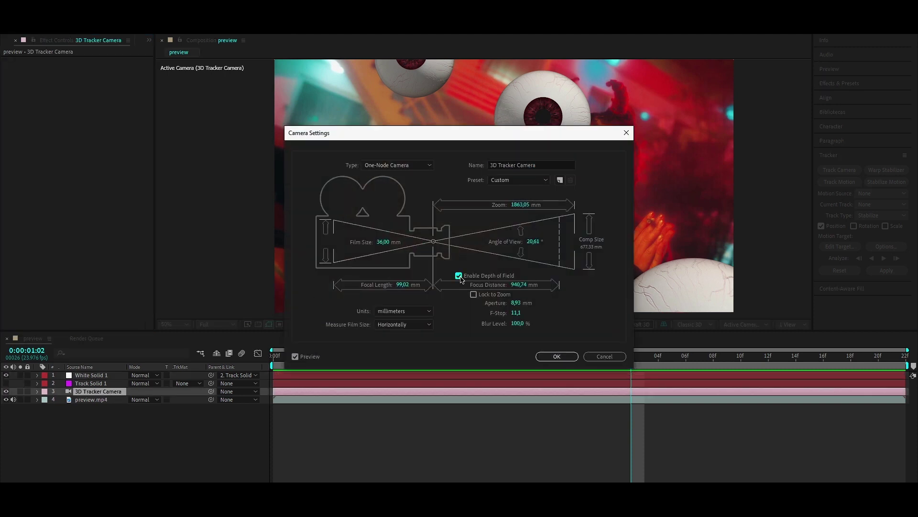
key(Return)
click(95, 377)
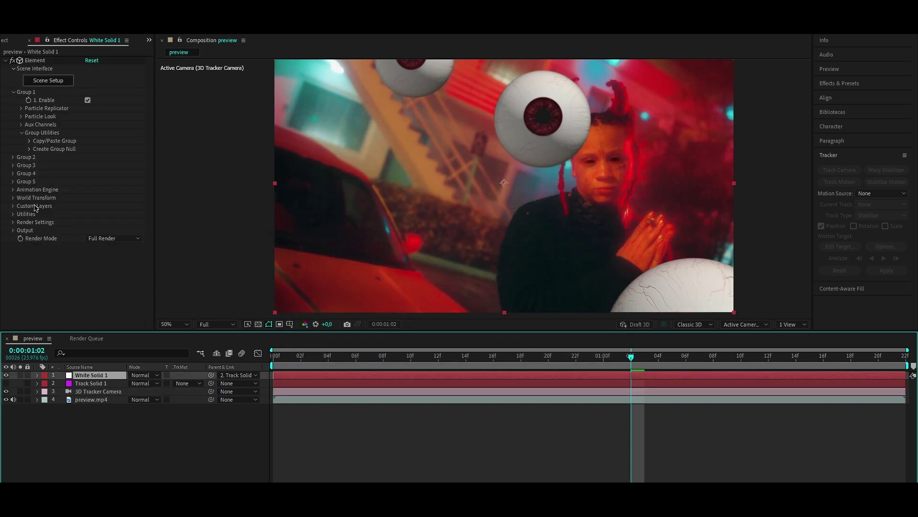
click(13, 222)
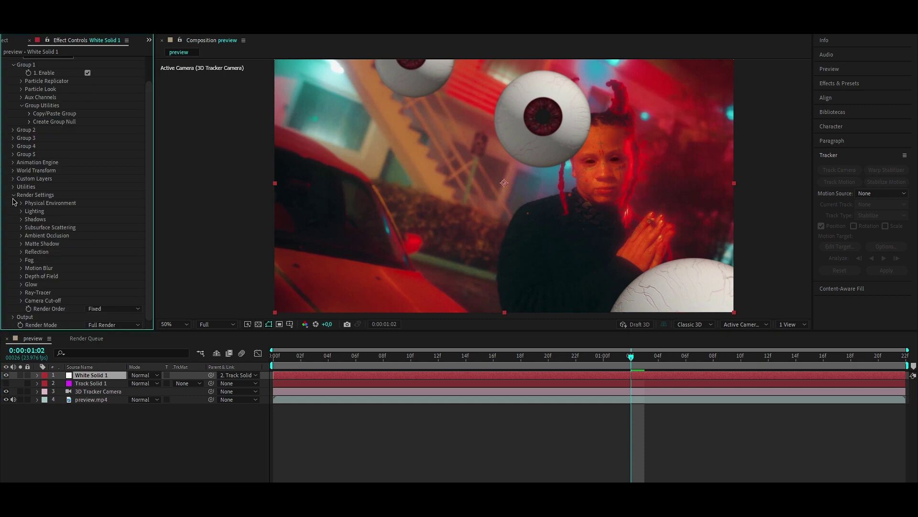
Step: Set Element's DOF Mode to Continuous Blur, Preview Samples 183, Radius Multiplier 0.41
click(21, 276)
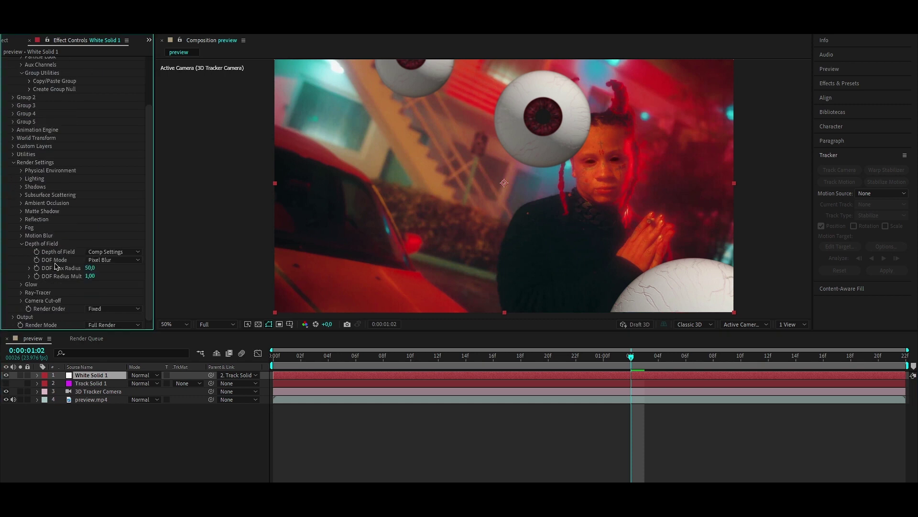
click(97, 261)
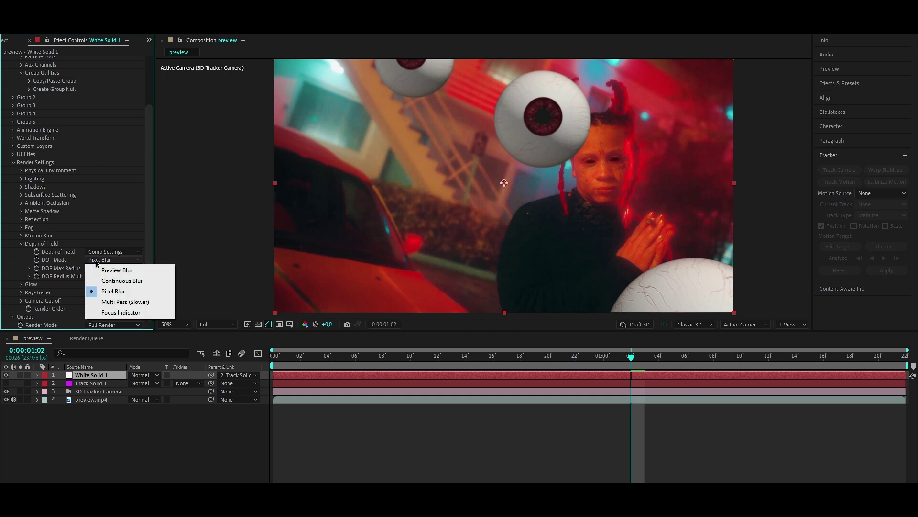
click(115, 281)
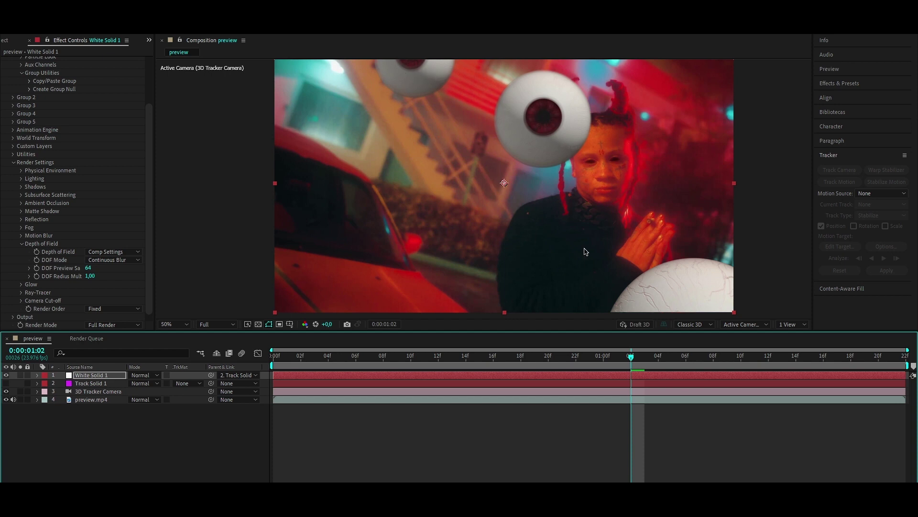
drag(89, 269, 463, 281)
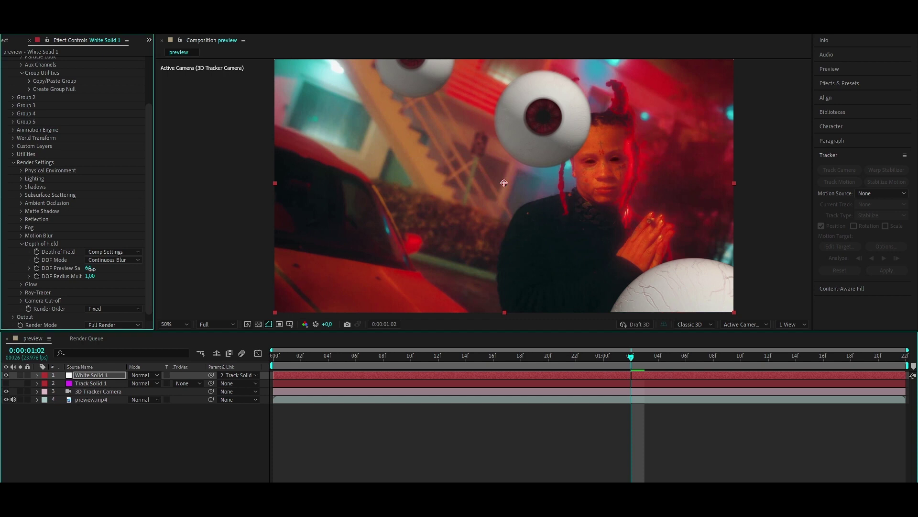
drag(86, 277, 67, 281)
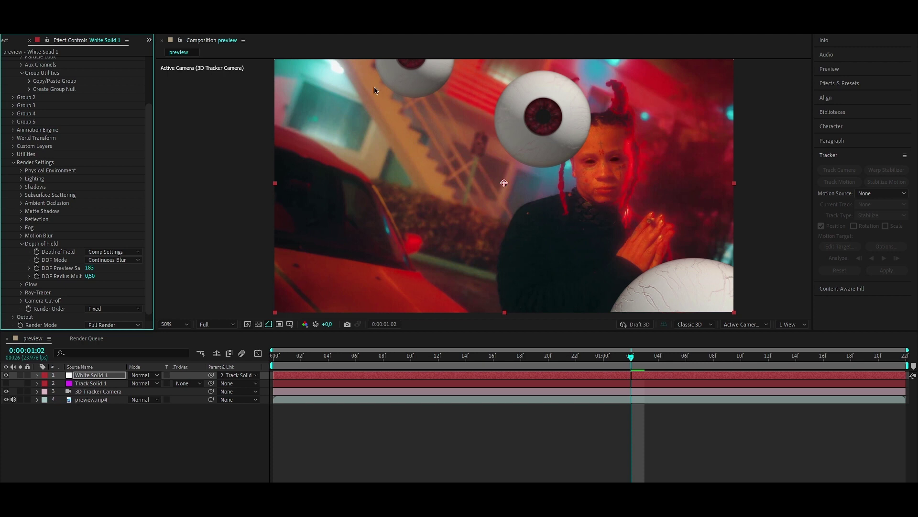
mouse_move(91, 276)
mouse_down()
mouse_move(107, 283)
mouse_move(92, 276)
mouse_up()
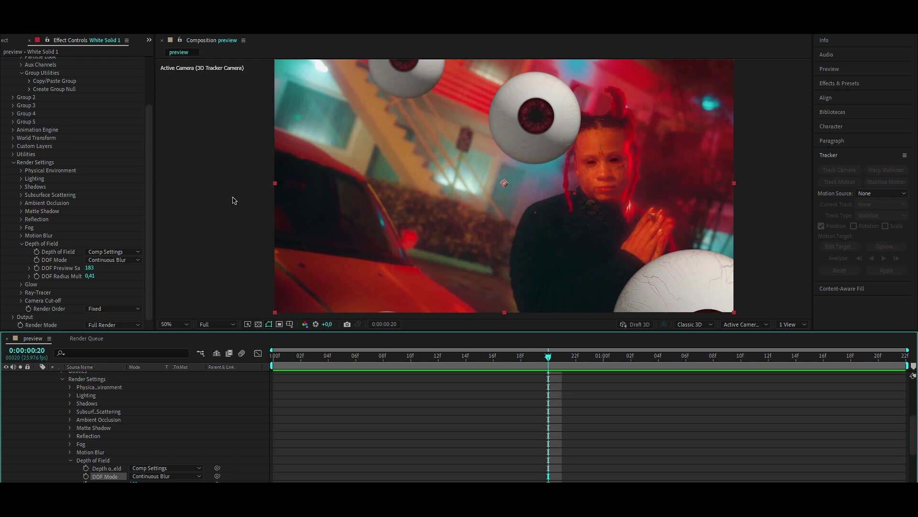
Step: Raise Z Scatter to 172.5, collapse Group 1, and play the composition from the start
click(161, 234)
scroll(109, 189, up, 3)
click(22, 108)
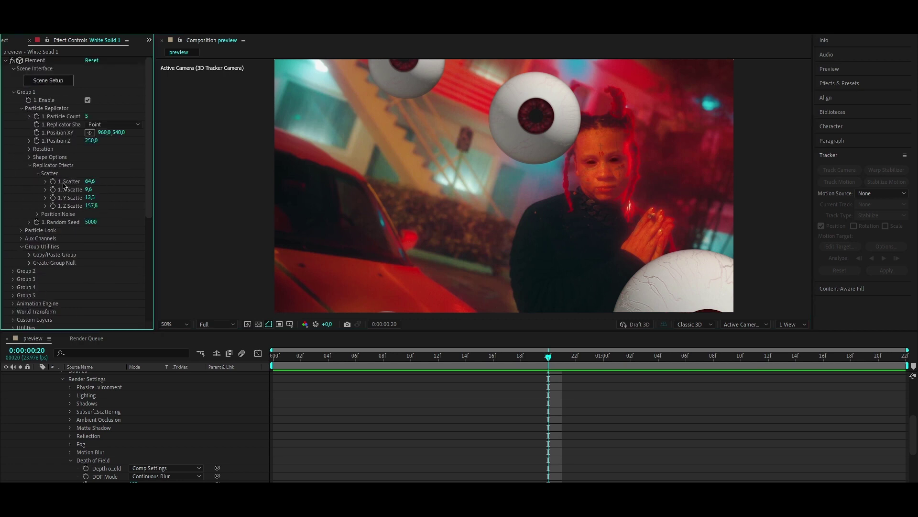
drag(91, 206, 98, 206)
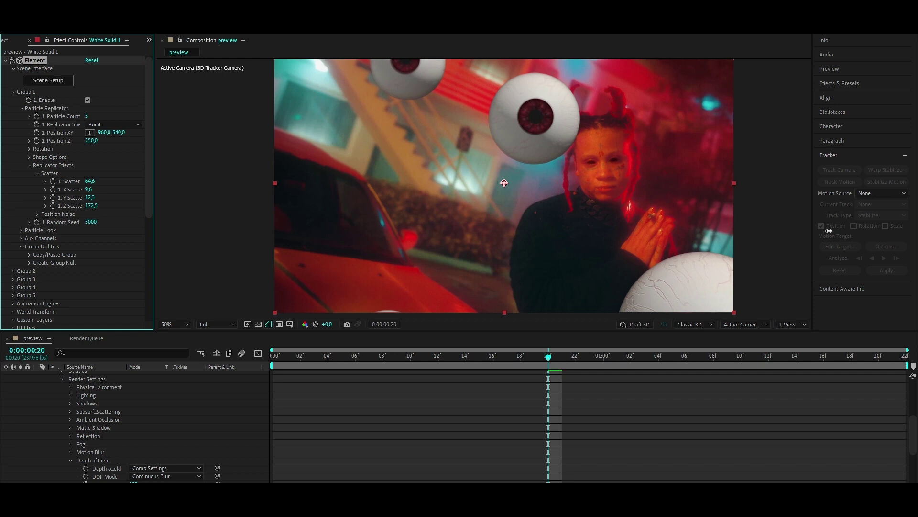
click(94, 205)
click(114, 209)
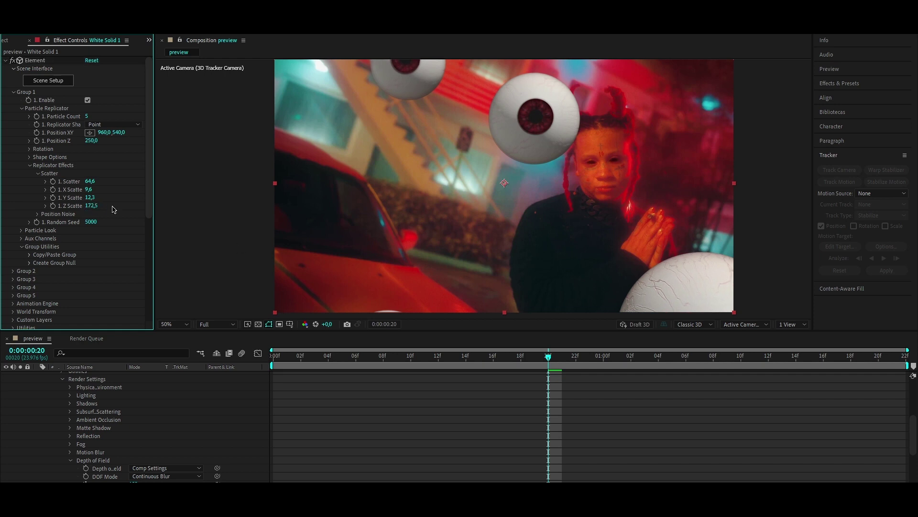
click(13, 91)
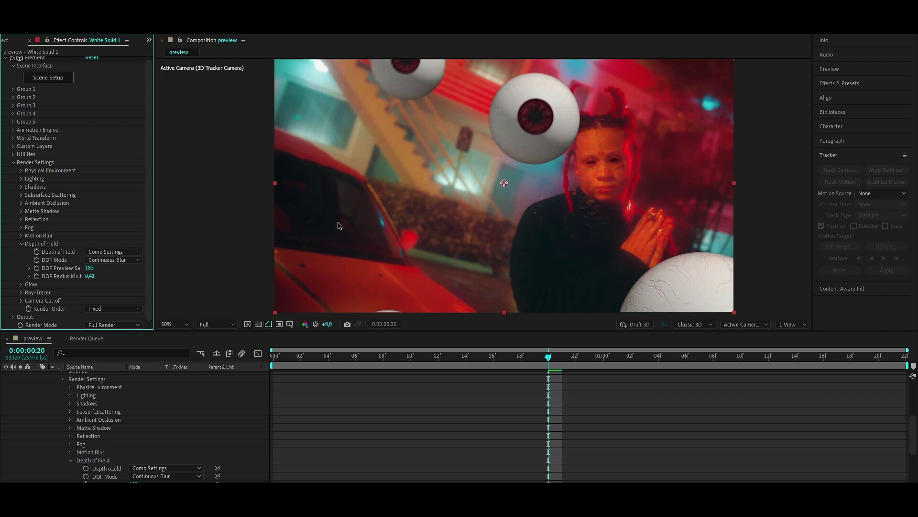
click(429, 338)
key(space)
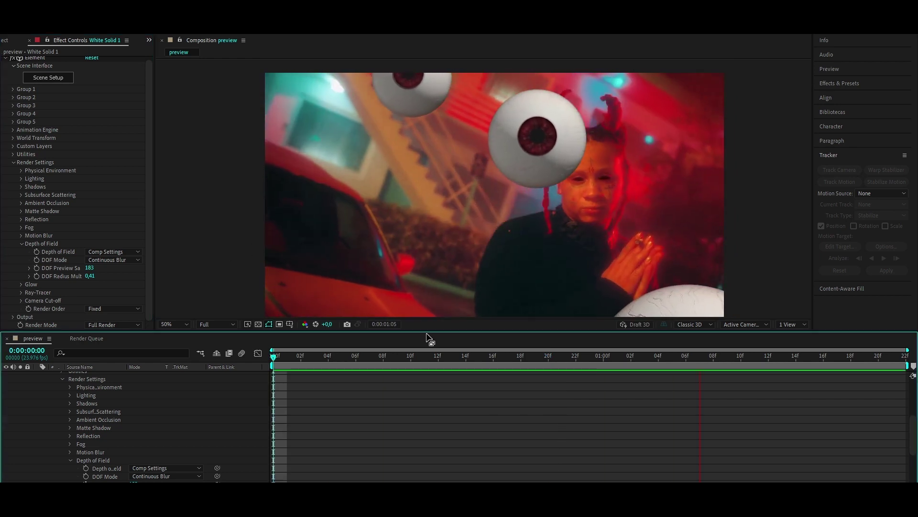